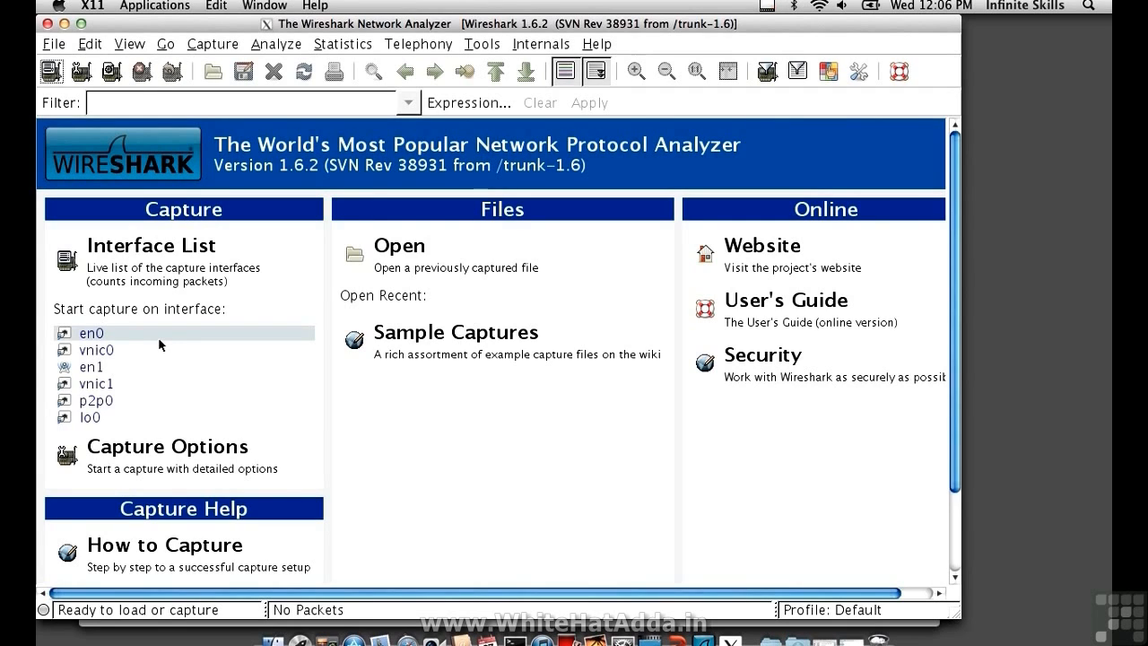
{"action": "left_click", "coordinate": [66, 367]}
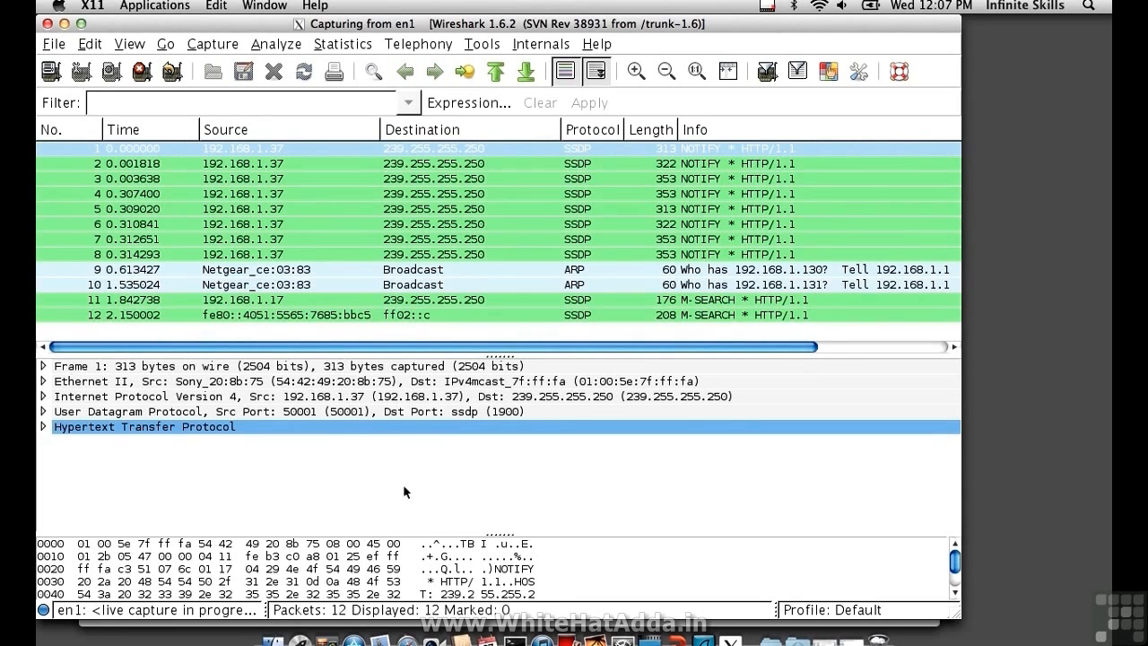
{"action": "left_click", "coordinate": [407, 638]}
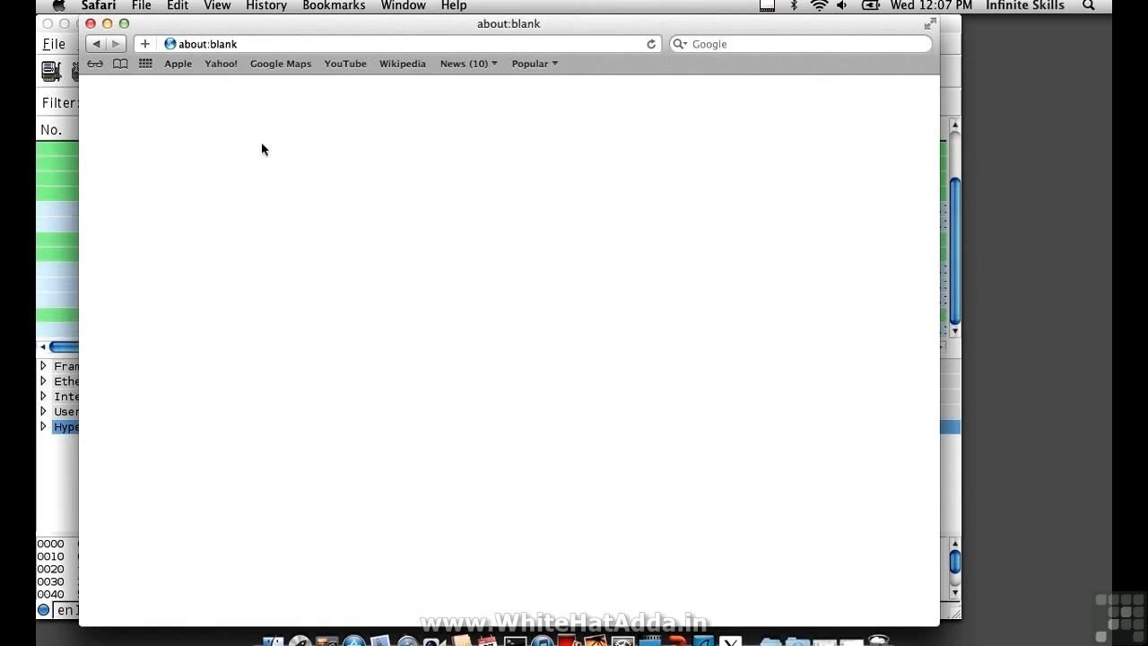
{"action": "left_click", "coordinate": [216, 44]}
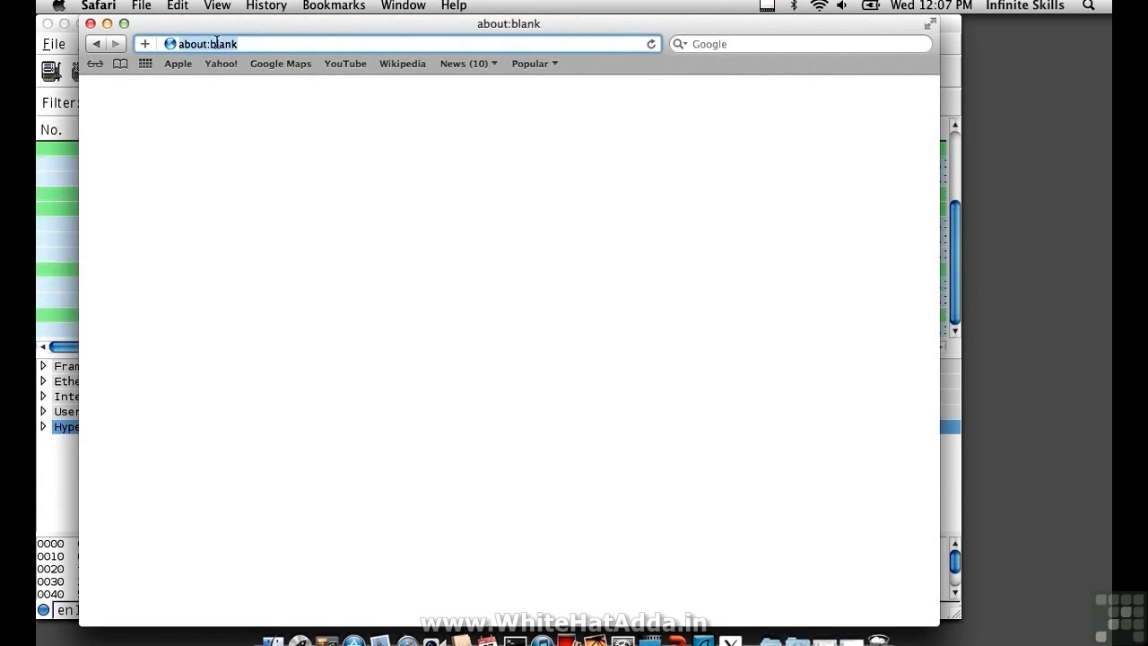
{"action": "type", "text": "www.google.com"}
{"action": "key", "text": "Return"}
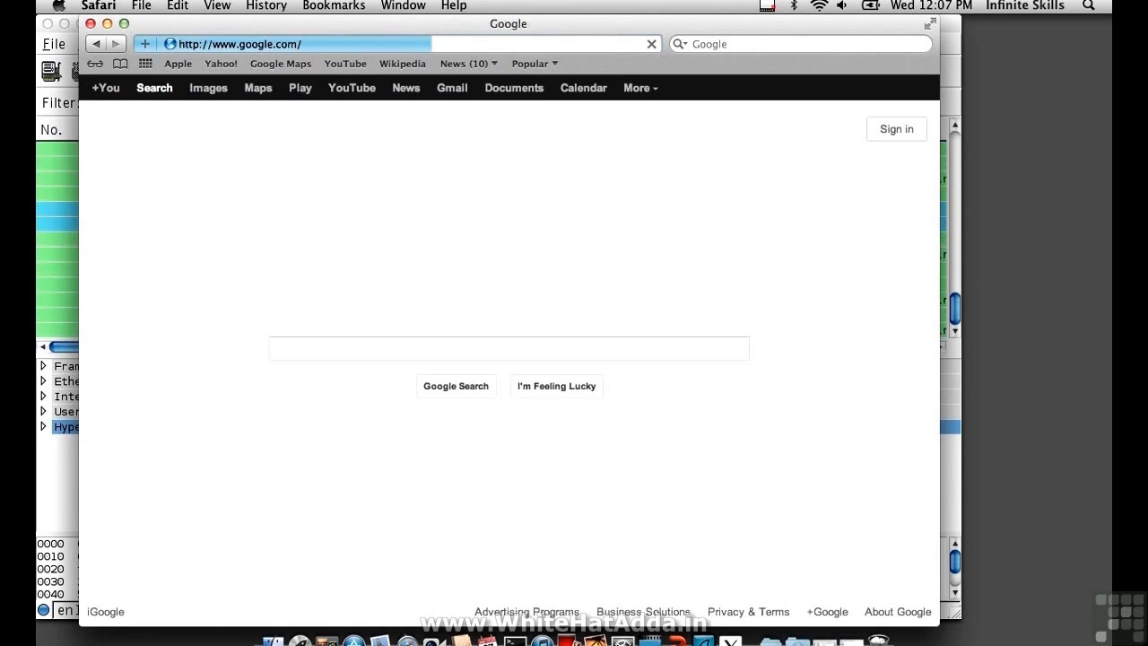
- Switch back to Wireshark and stop the live capture on en1
{"action": "left_click", "coordinate": [67, 165]}
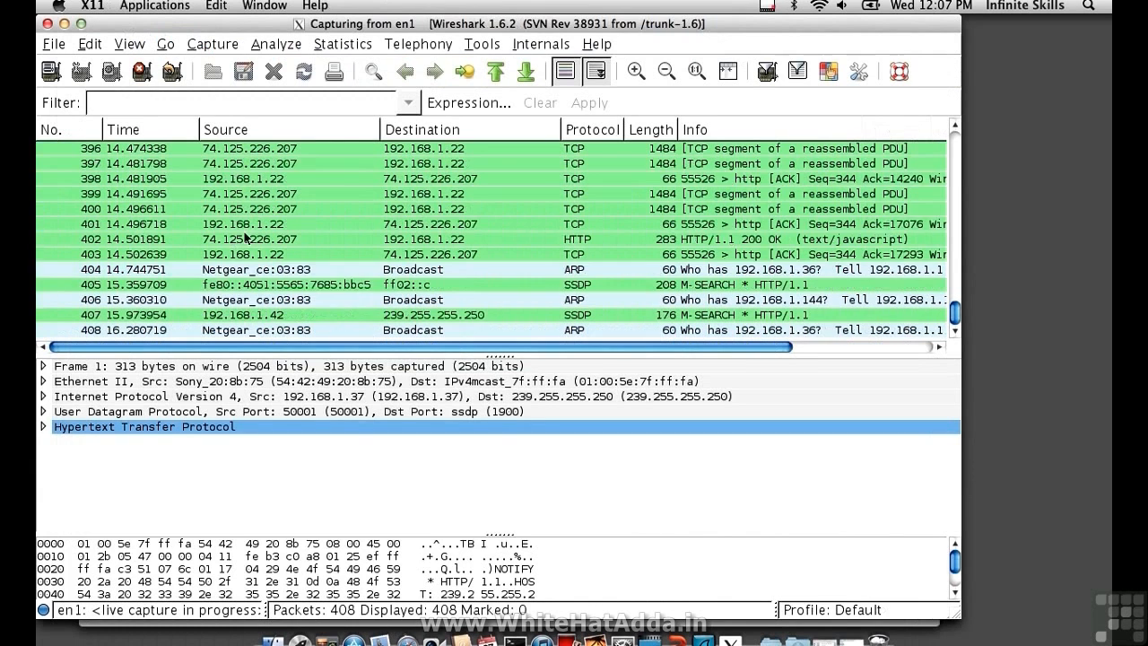
{"action": "left_click", "coordinate": [141, 76]}
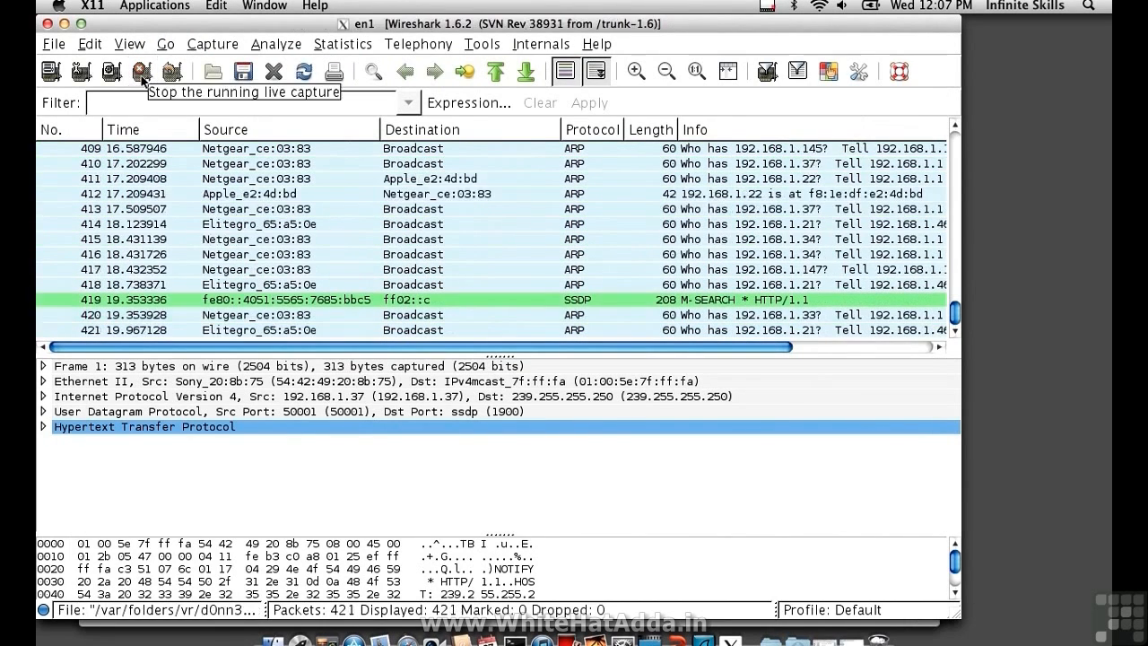
- Examine the Transmission Control Protocol fields of packet 290, including its sequence number, and collapse them again
{"action": "scroll", "coordinate": [290, 208], "scroll_direction": "up", "scroll_amount": 20}
{"action": "scroll", "coordinate": [289, 208], "scroll_direction": "up", "scroll_amount": 20}
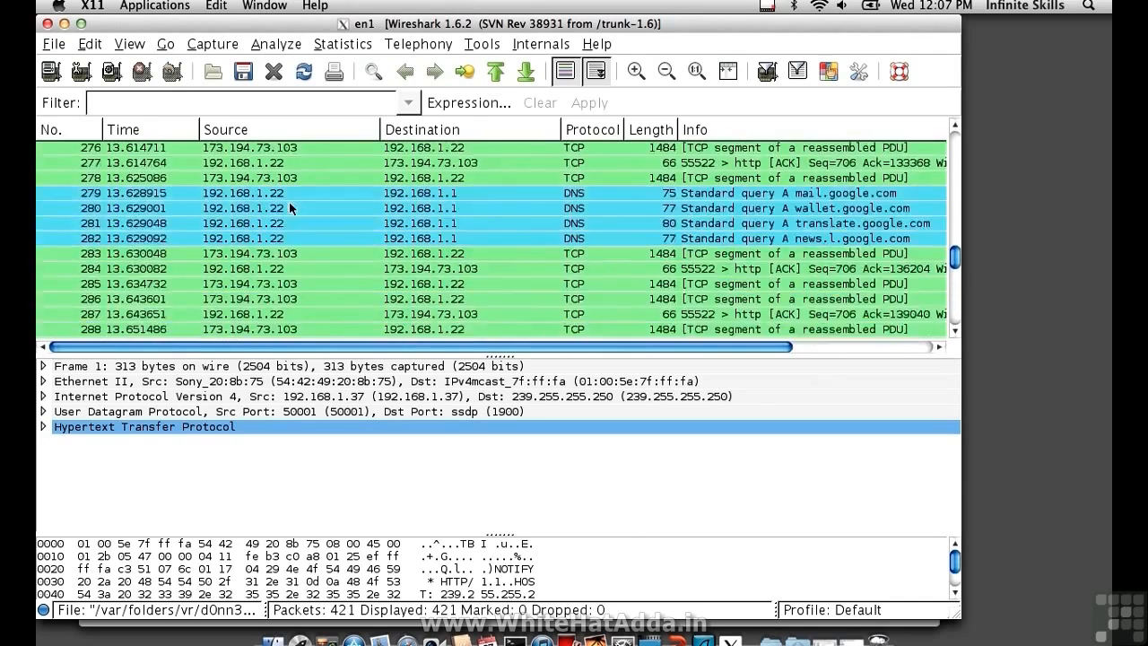
{"action": "scroll", "coordinate": [289, 208], "scroll_direction": "down", "scroll_amount": 3}
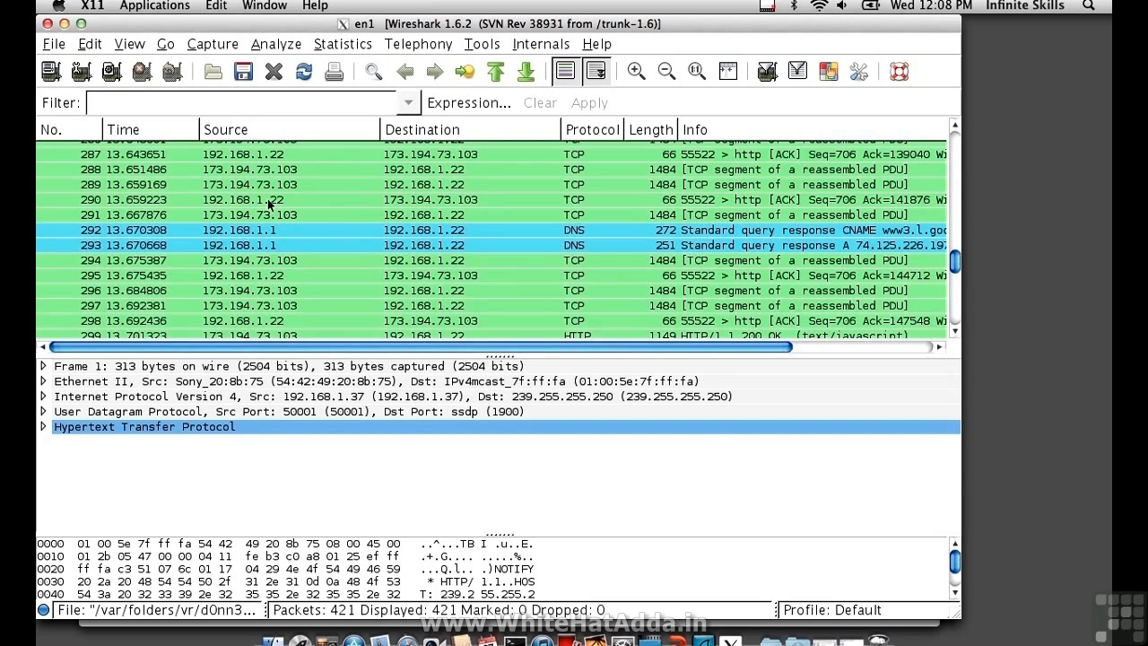
{"action": "left_click", "coordinate": [269, 204]}
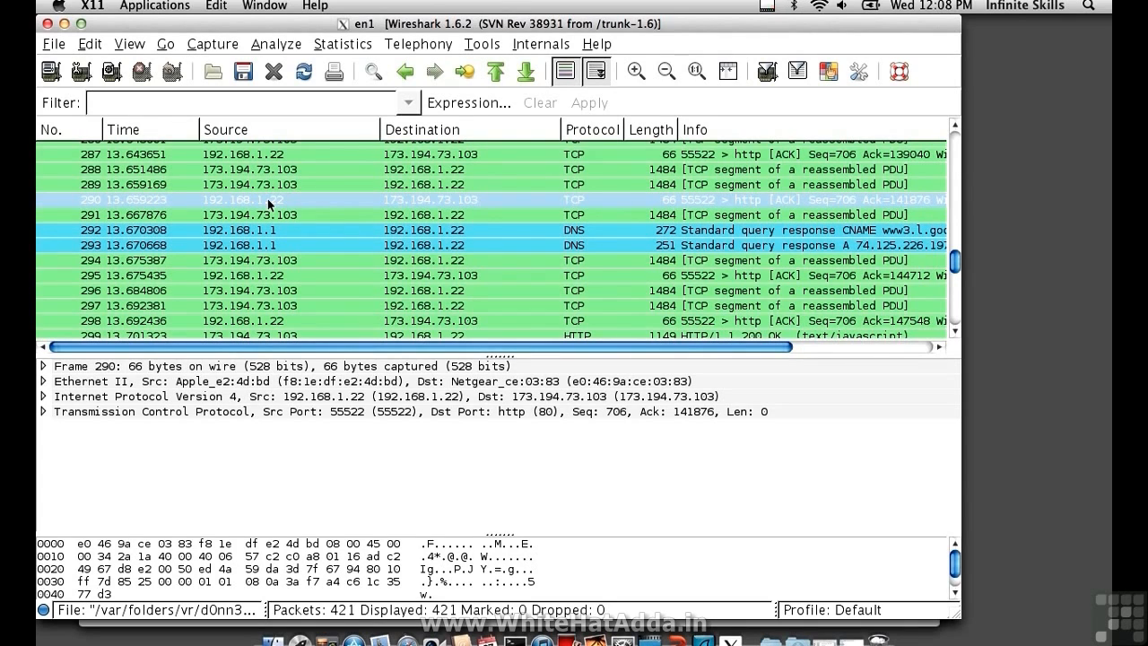
{"action": "left_click", "coordinate": [43, 411]}
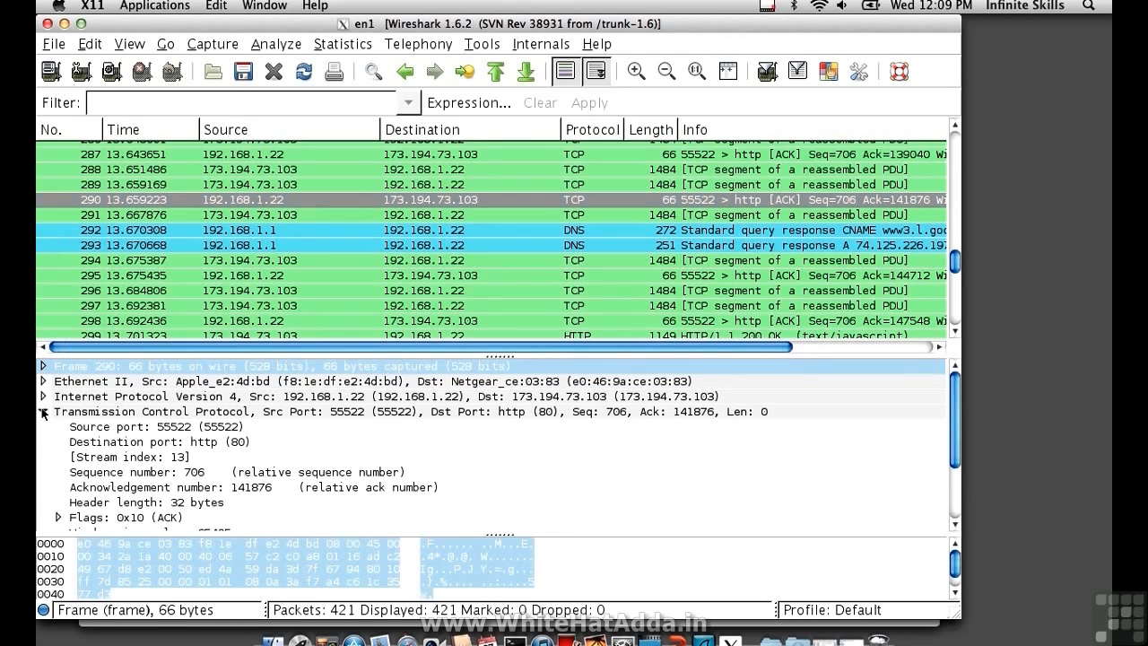
{"action": "left_click", "coordinate": [155, 469]}
{"action": "scroll", "coordinate": [155, 473], "scroll_direction": "down", "scroll_amount": 2}
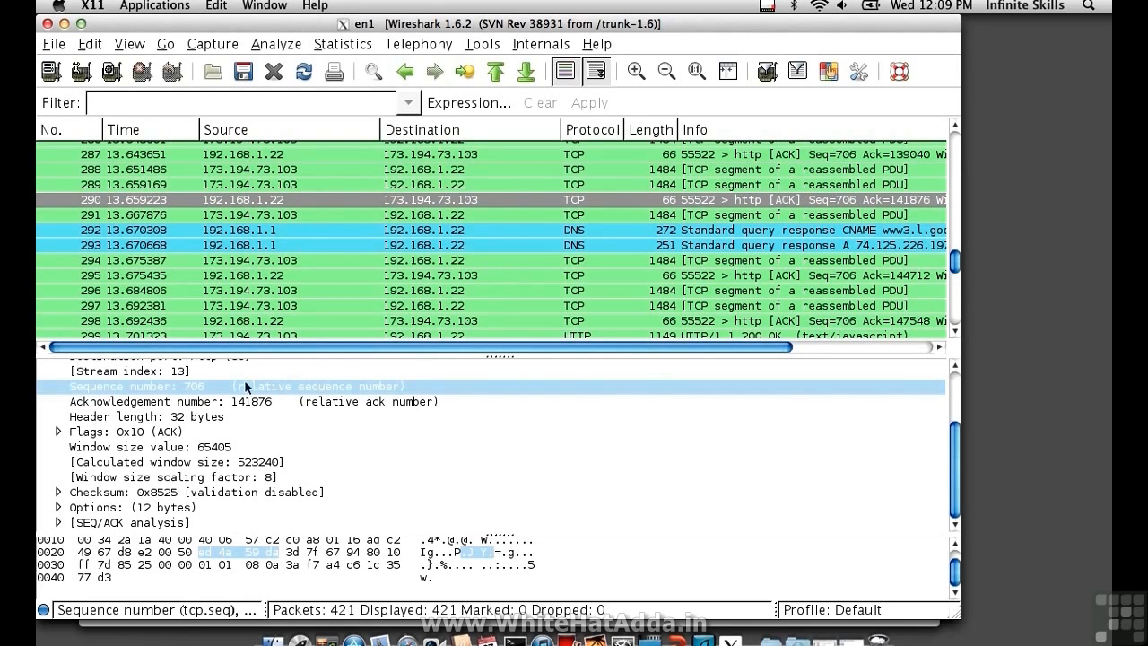
{"action": "scroll", "coordinate": [235, 409], "scroll_direction": "up", "scroll_amount": 3}
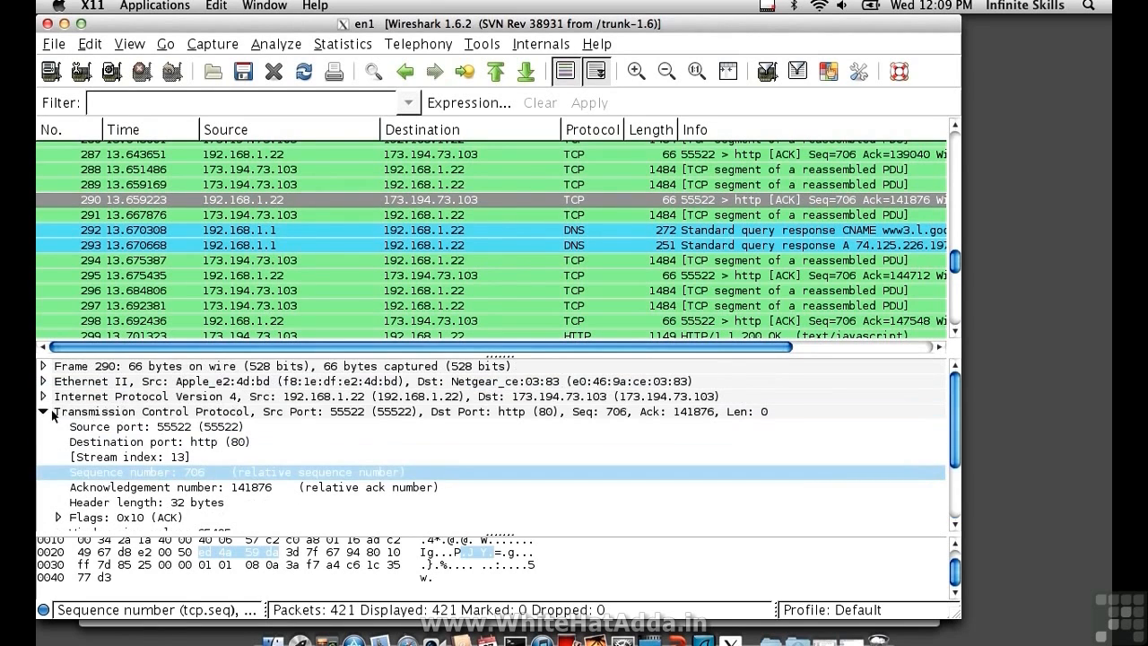
{"action": "left_click", "coordinate": [43, 412]}
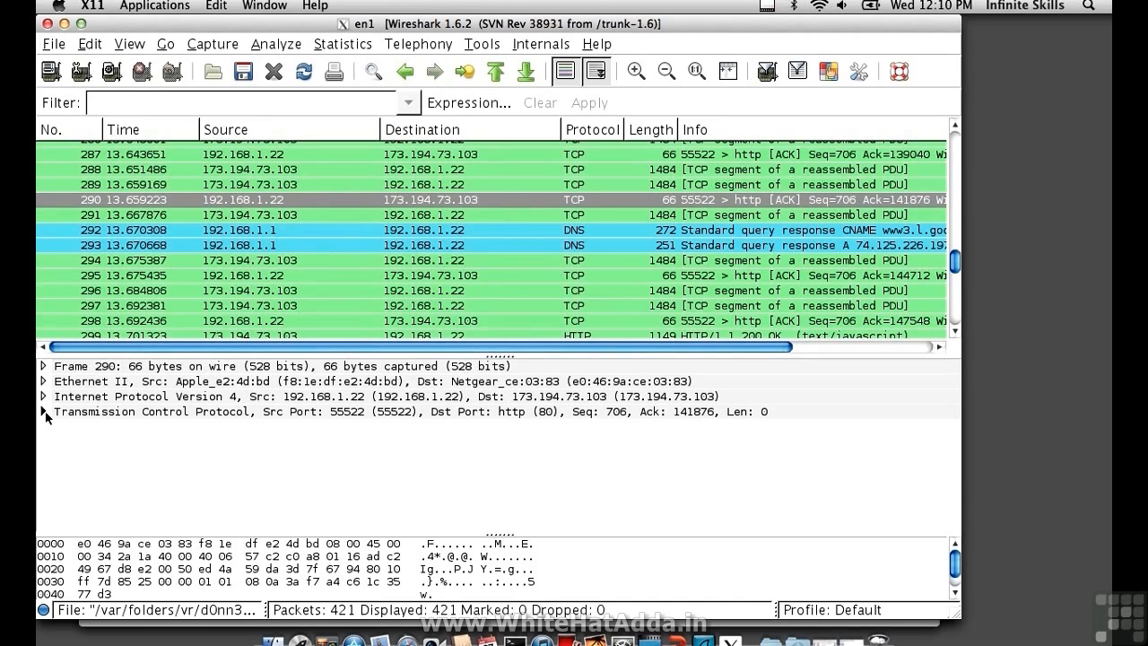
- Apply the display filter http to the captured packets
{"action": "left_click", "coordinate": [149, 111]}
{"action": "type", "text": "http"}
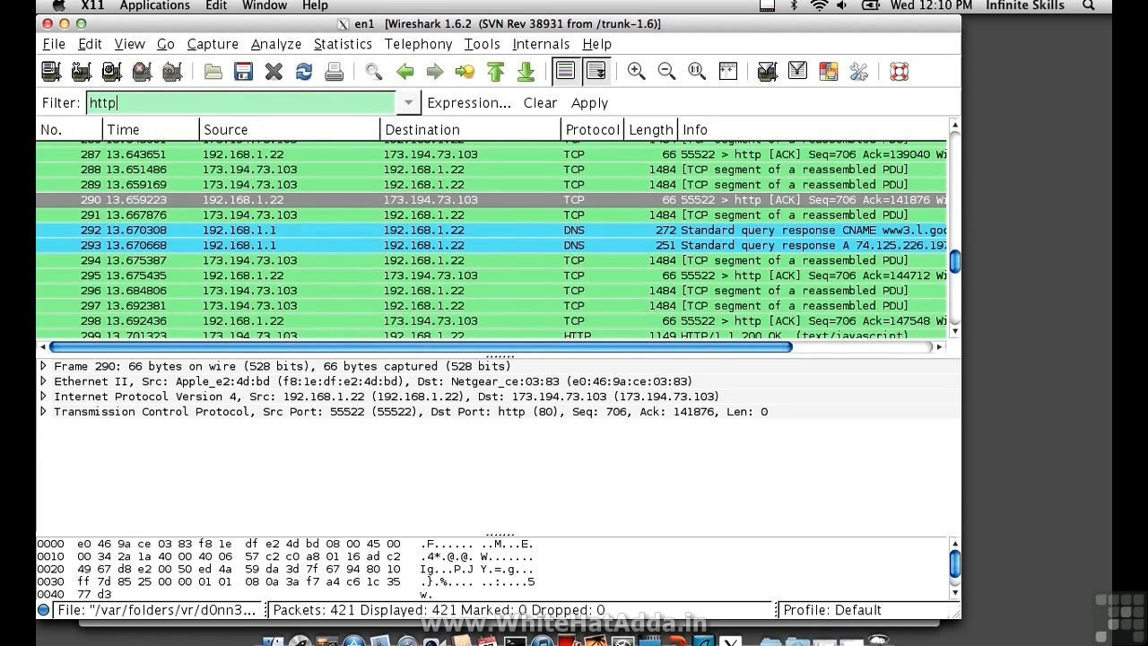
{"action": "key", "text": "Return"}
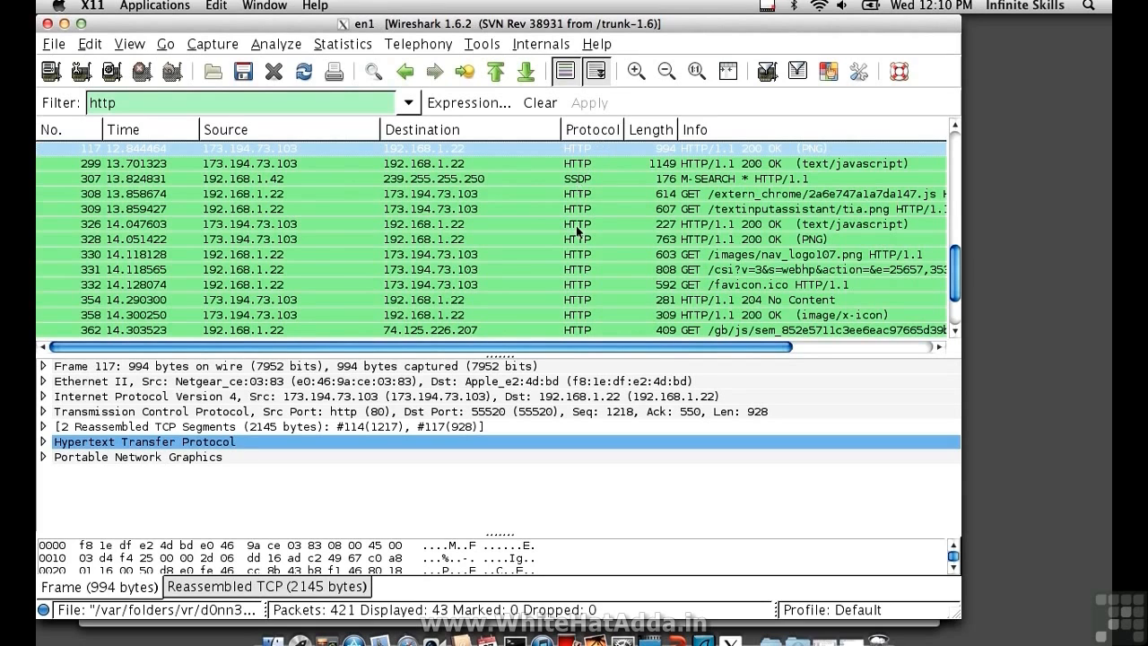
- Follow the TCP stream of packet 332, the GET /favicon.ico request to 173.194.73.103
{"action": "left_click", "coordinate": [455, 209]}
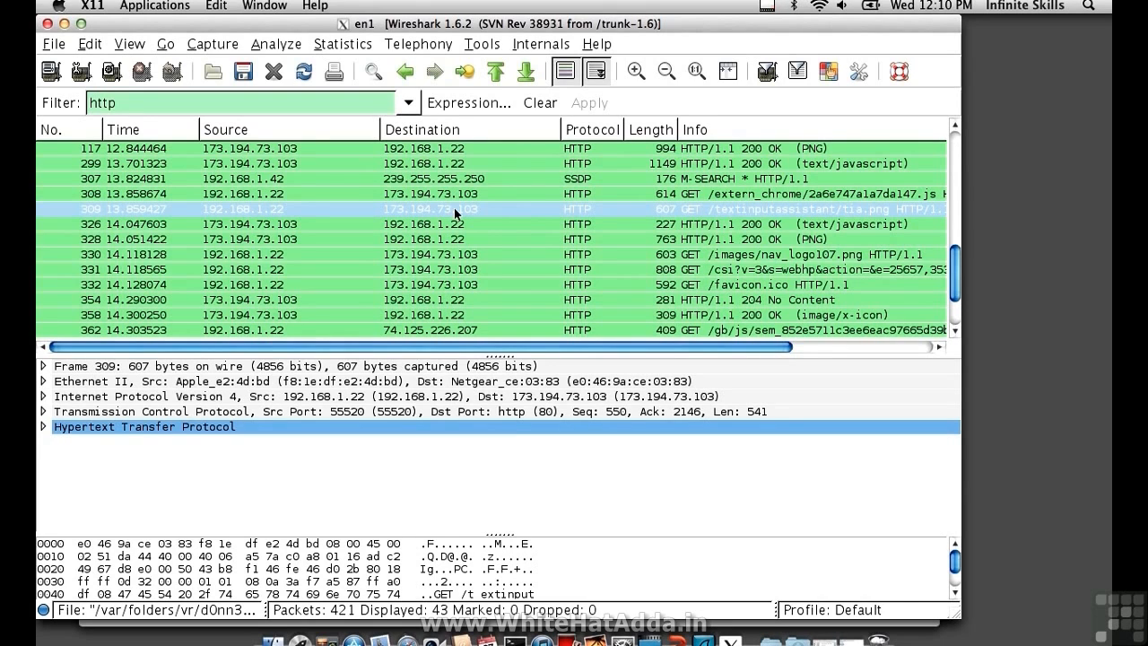
{"action": "left_click", "coordinate": [430, 285]}
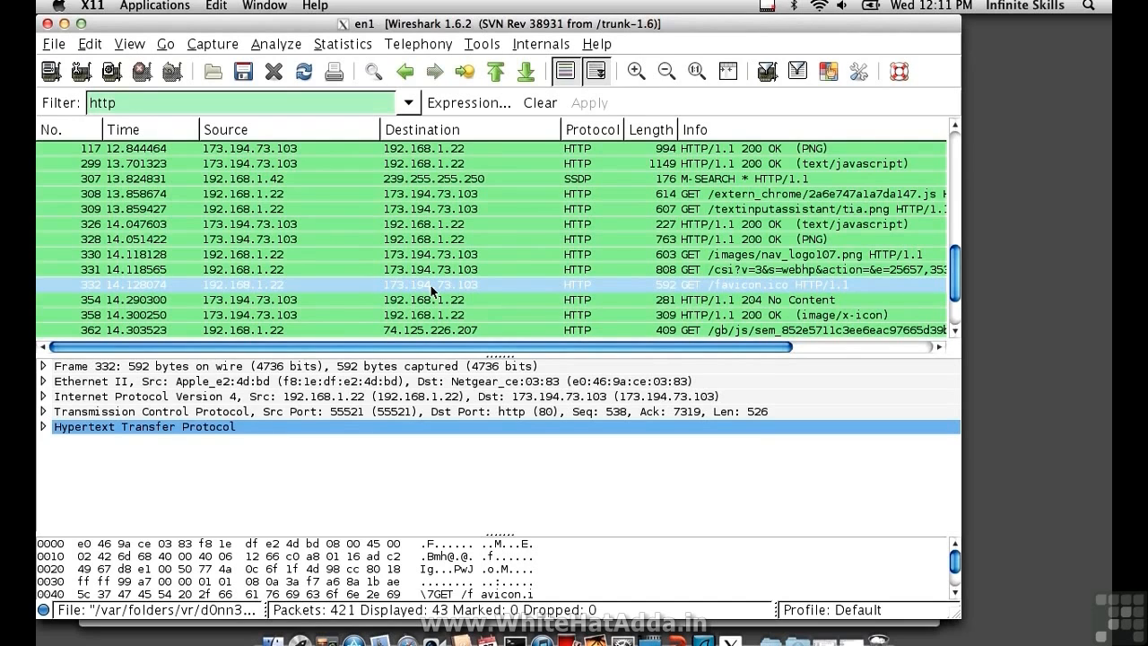
{"action": "left_click", "coordinate": [277, 46]}
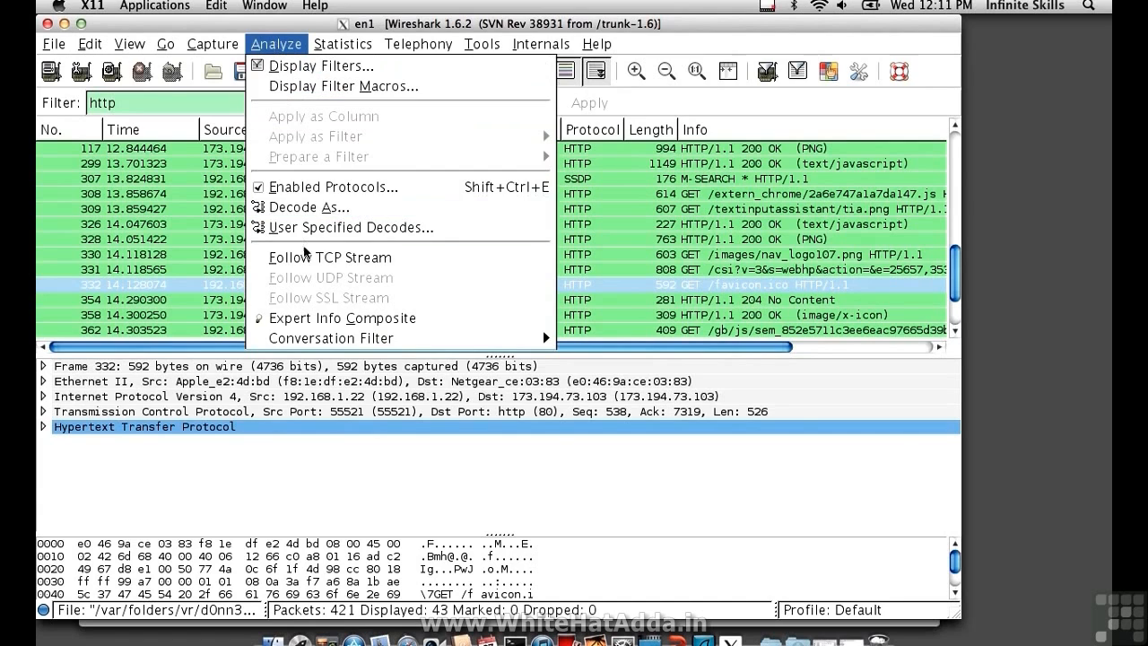
{"action": "left_click", "coordinate": [304, 256]}
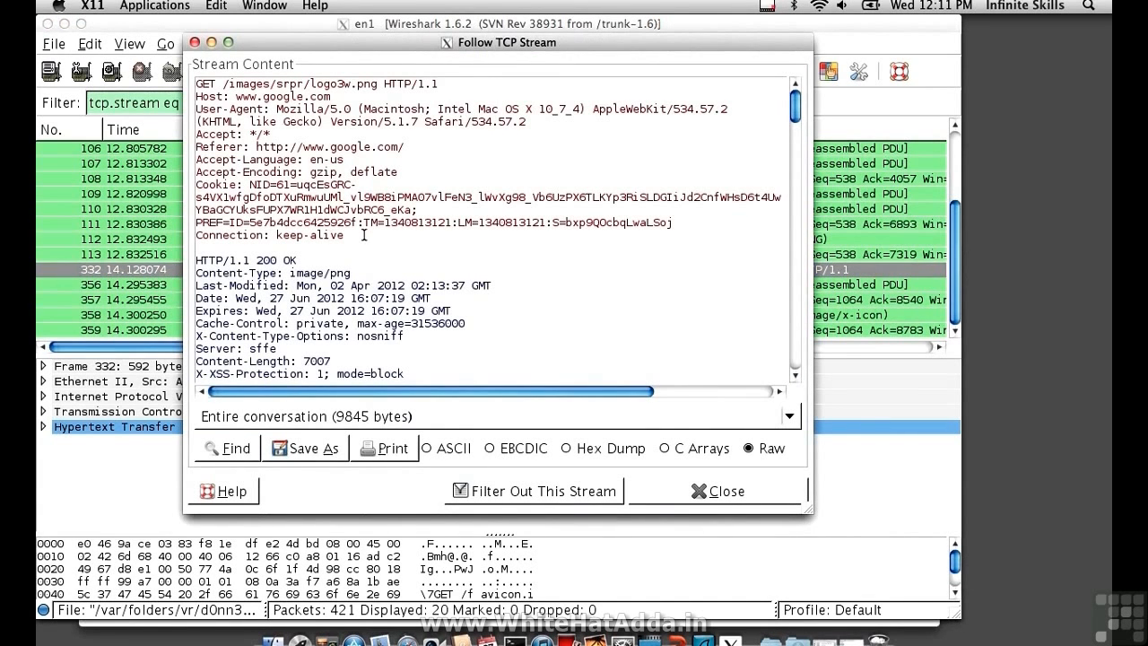
- Examine the HTTP requests, response headers and image data in the TCP stream content, and close the stream window
{"action": "scroll", "coordinate": [364, 234], "scroll_direction": "down", "scroll_amount": 10}
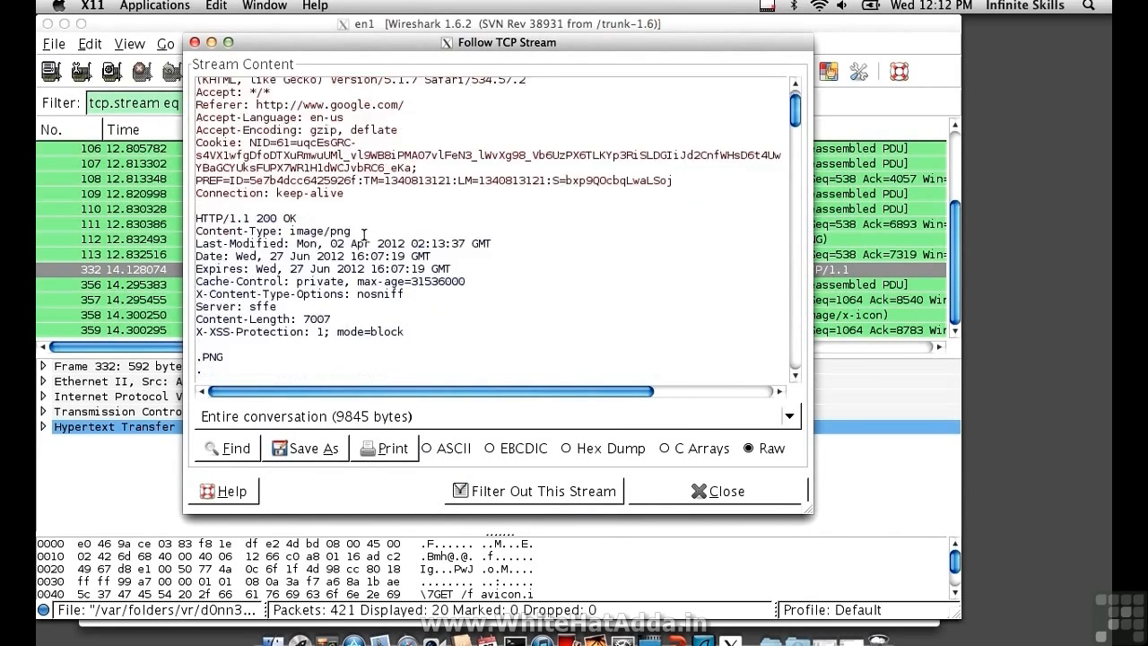
{"action": "scroll", "coordinate": [364, 235], "scroll_direction": "up", "scroll_amount": 8}
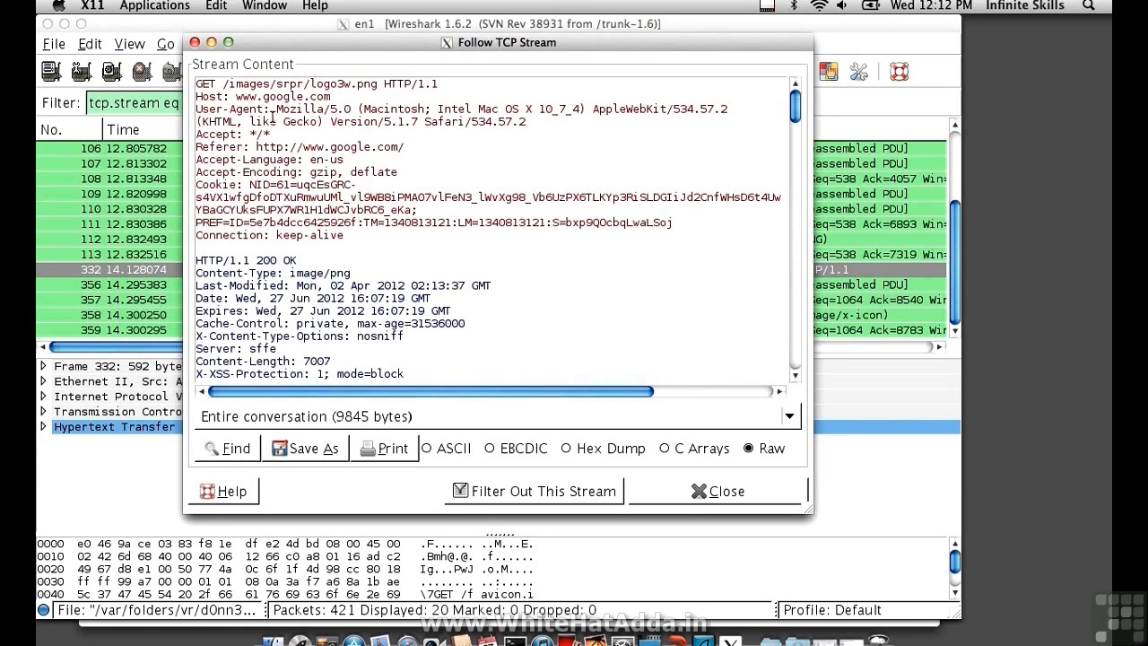
{"action": "scroll", "coordinate": [271, 117], "scroll_direction": "down", "scroll_amount": 15}
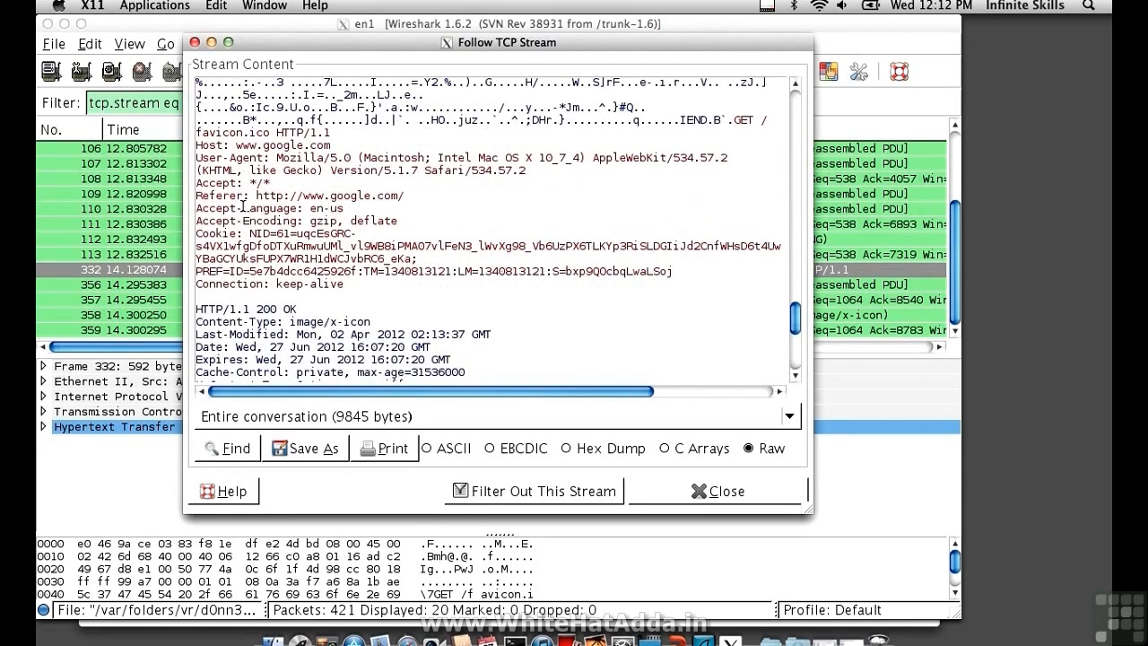
{"action": "scroll", "coordinate": [243, 207], "scroll_direction": "up", "scroll_amount": 15}
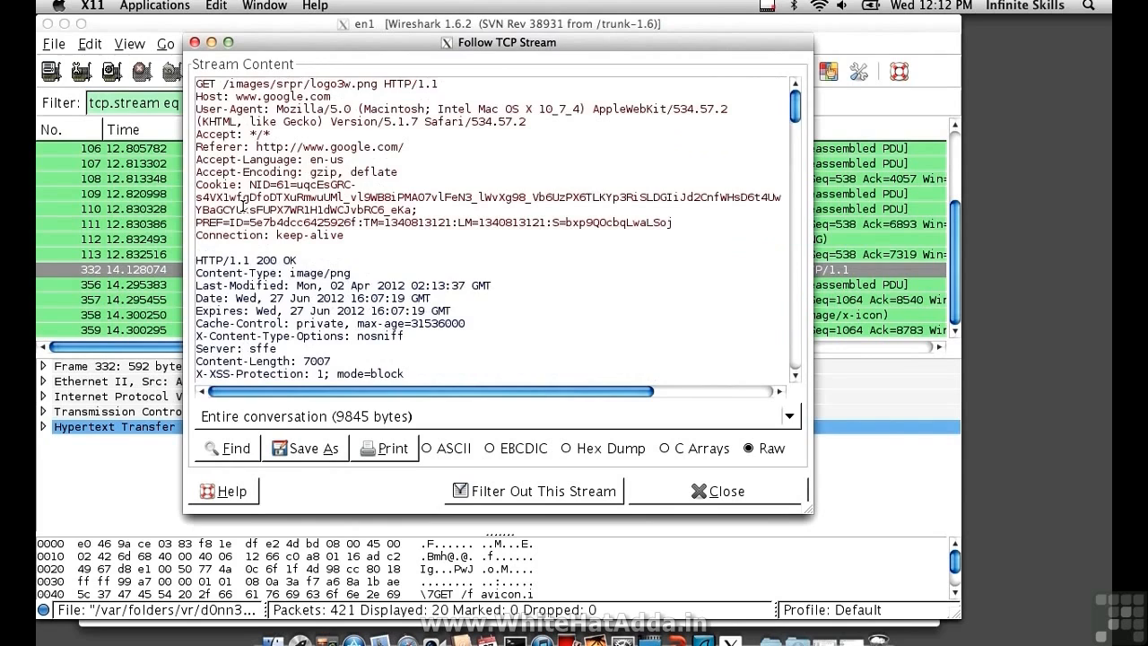
{"action": "scroll", "coordinate": [257, 281], "scroll_direction": "down", "scroll_amount": 5}
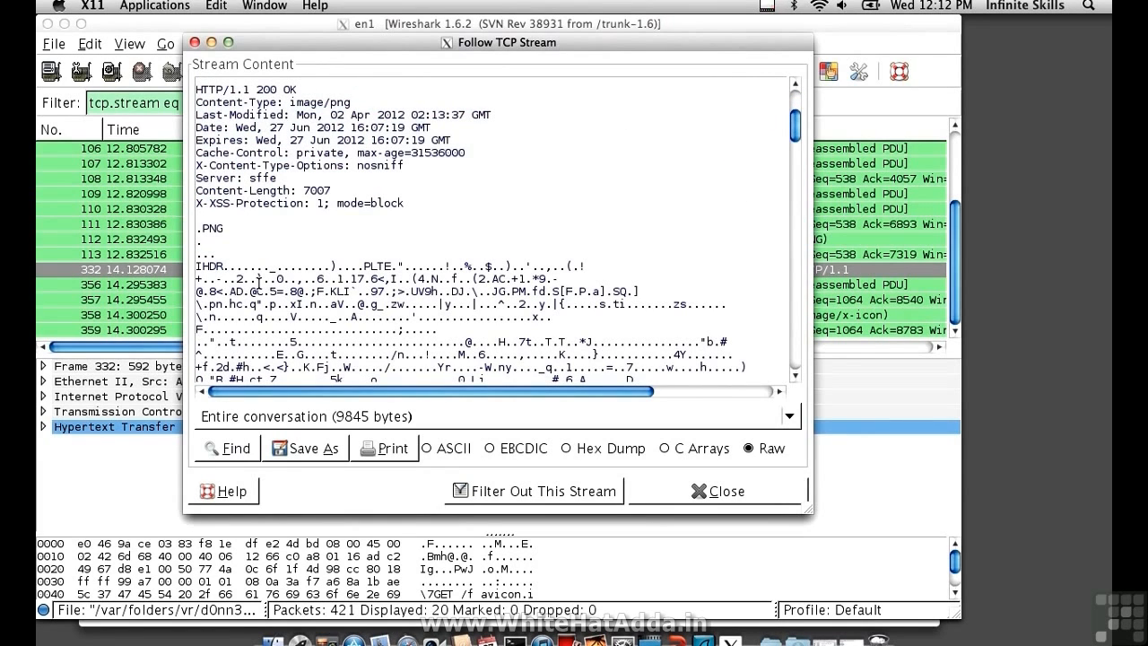
{"action": "left_click", "coordinate": [723, 492]}
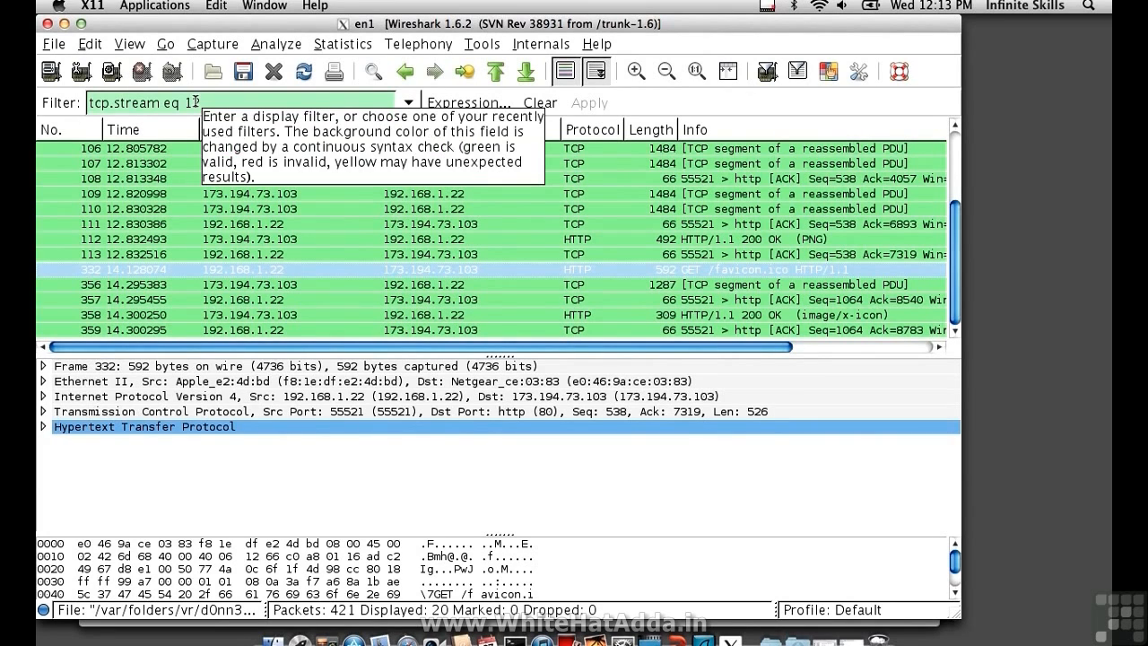
- Review the packets filtered by tcp.stream eq 12 from the start of the conversation
{"action": "type", "text": "2"}
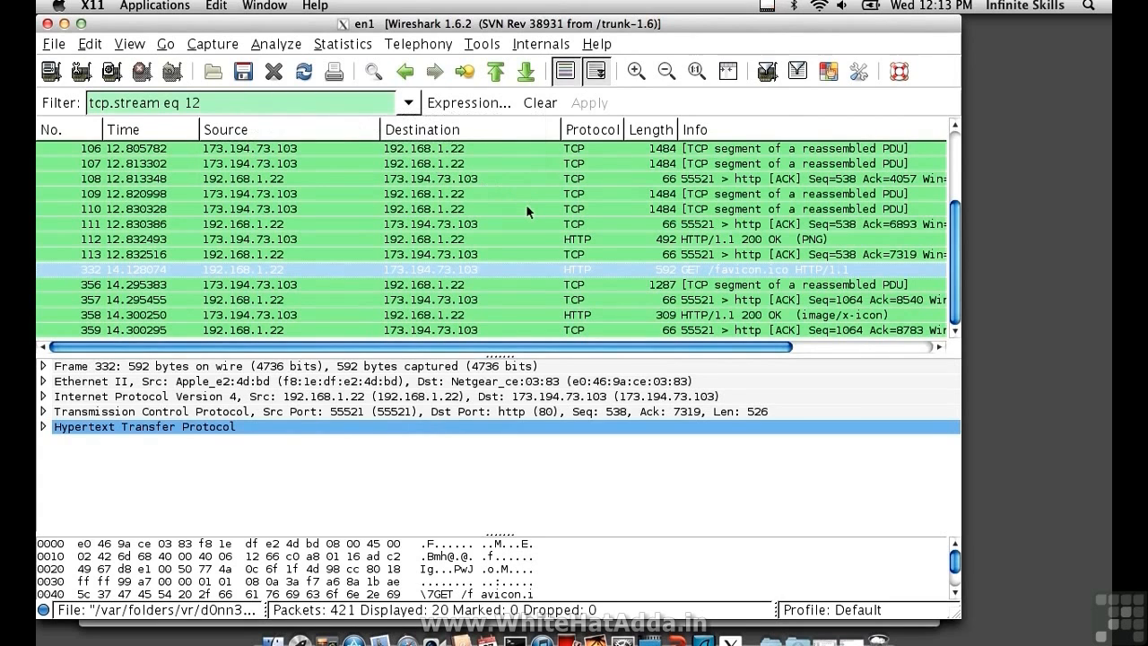
{"action": "scroll", "coordinate": [526, 208], "scroll_direction": "up", "scroll_amount": 3}
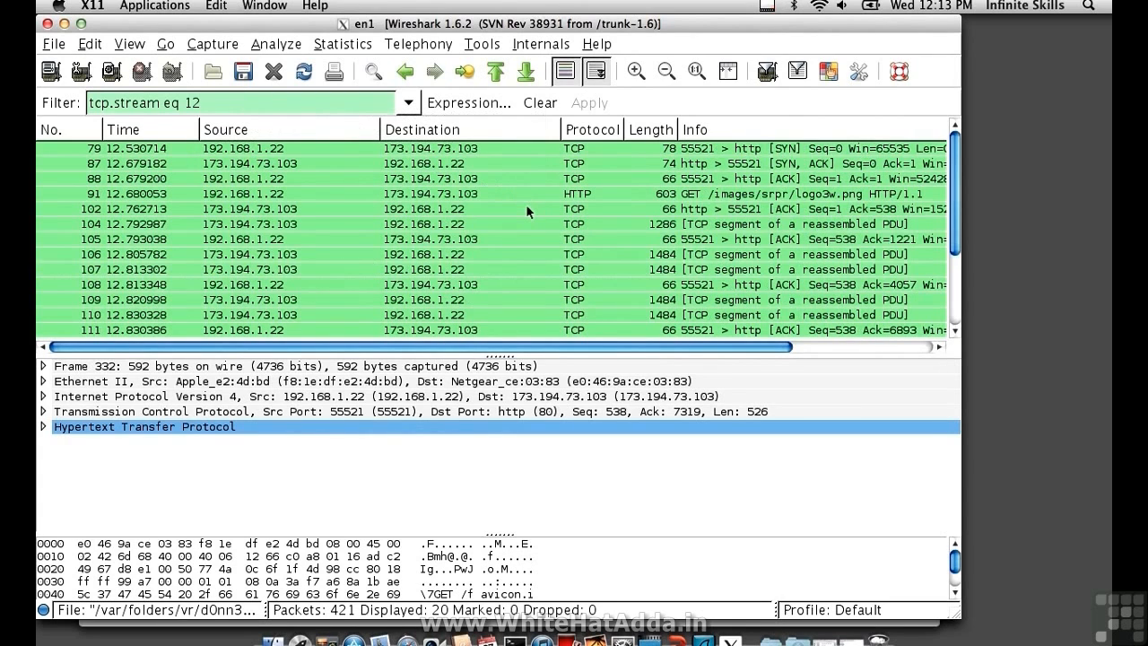